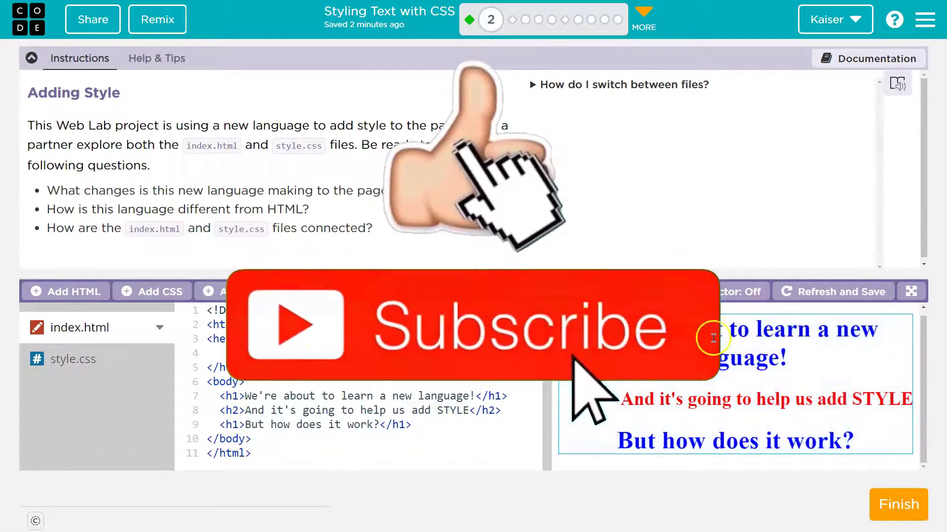
Highlight the h1 and h2 heading lines in index.html, then the word 'about'
{"action": "left_click", "coordinate": [362, 380]}
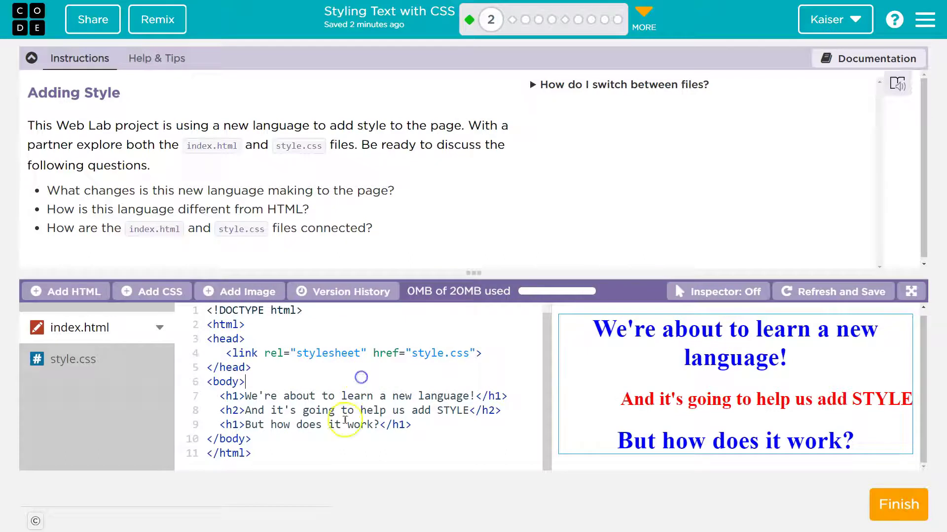
{"action": "left_click_drag", "start_coordinate": [549, 402], "coordinate": [169, 401]}
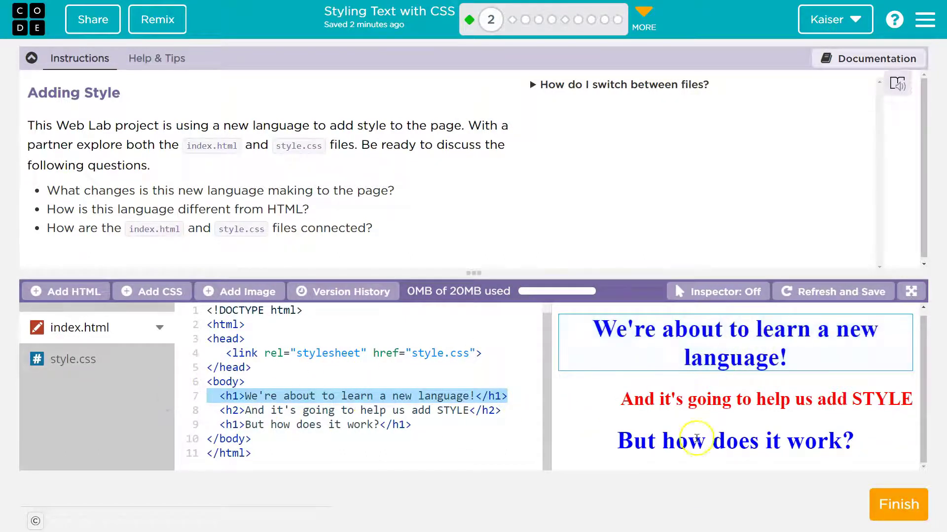
{"action": "mouse_move", "coordinate": [271, 411]}
{"action": "left_mouse_down"}
{"action": "mouse_move", "coordinate": [337, 426]}
{"action": "mouse_move", "coordinate": [178, 411]}
{"action": "left_mouse_up"}
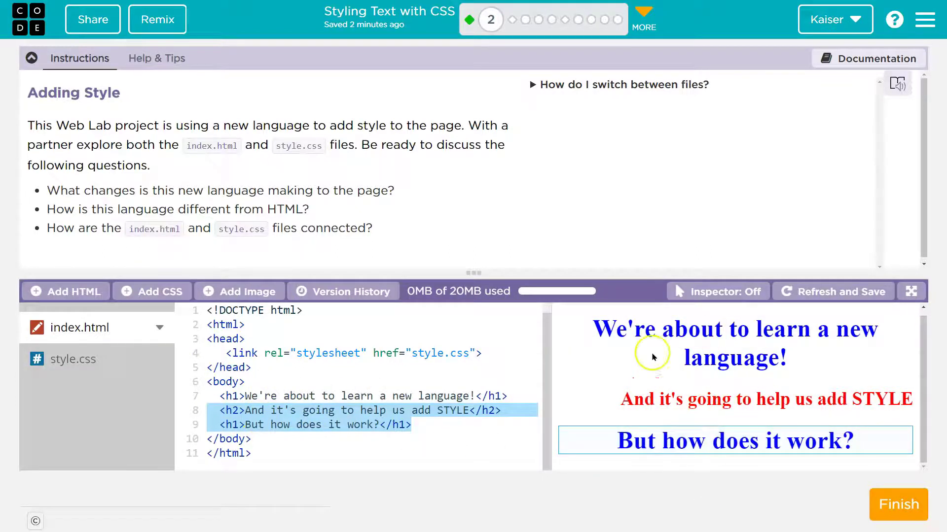
{"action": "double_click", "coordinate": [298, 395]}
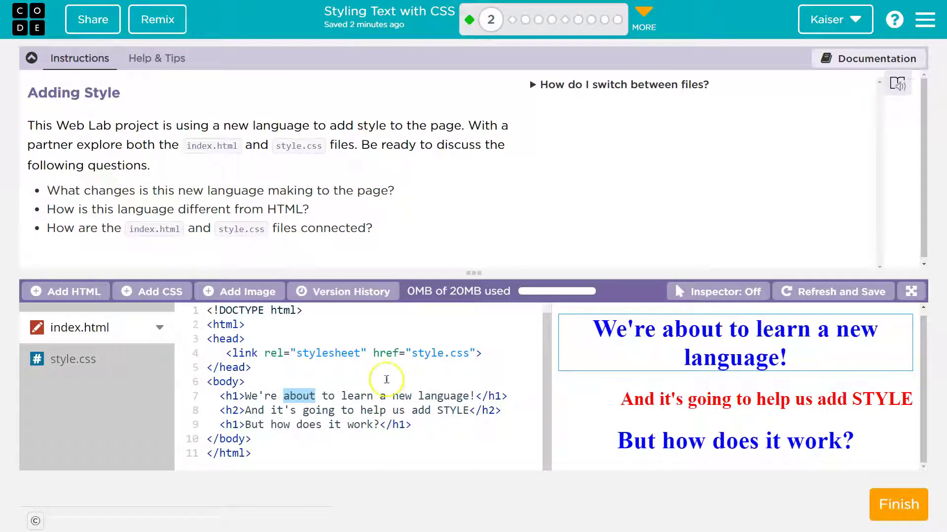
Switch between index.html and style.css to compare the markup with the CSS rules
{"action": "left_click", "coordinate": [47, 360]}
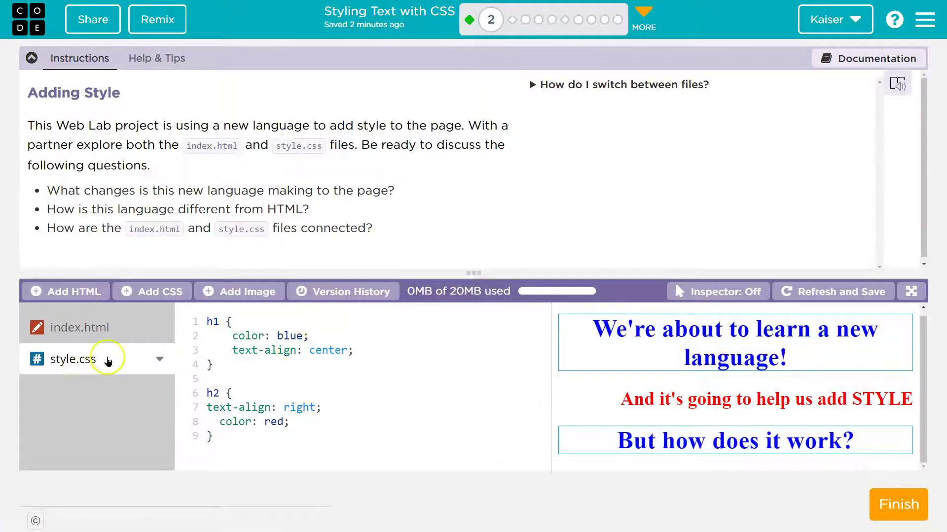
{"action": "left_click", "coordinate": [93, 326]}
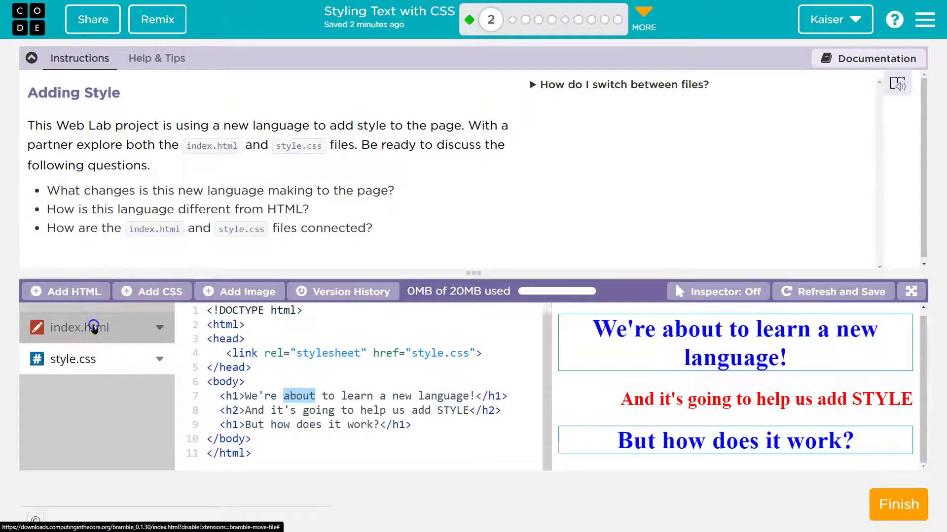
{"action": "left_click", "coordinate": [95, 359]}
{"action": "left_click", "coordinate": [111, 323]}
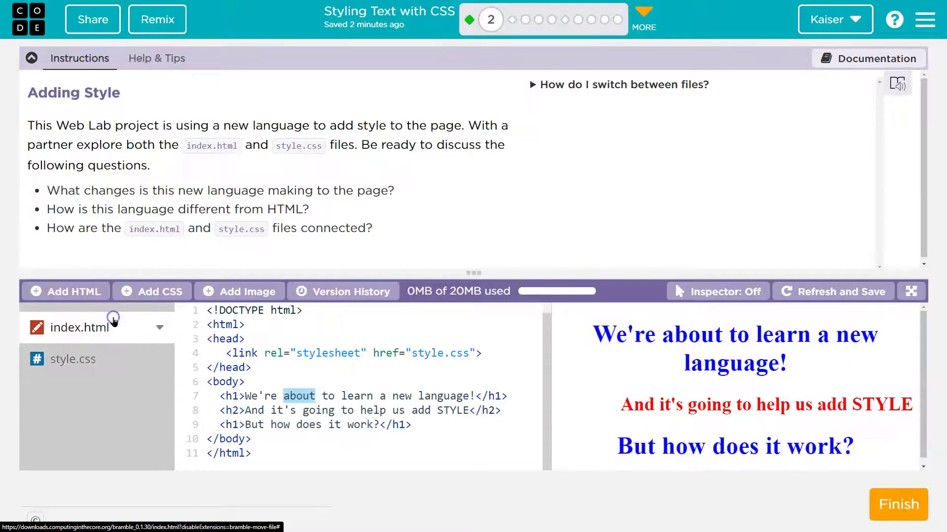
{"action": "left_click", "coordinate": [97, 361]}
{"action": "left_click", "coordinate": [113, 341]}
{"action": "left_click", "coordinate": [104, 355]}
{"action": "left_click", "coordinate": [95, 333]}
{"action": "left_click", "coordinate": [88, 362]}
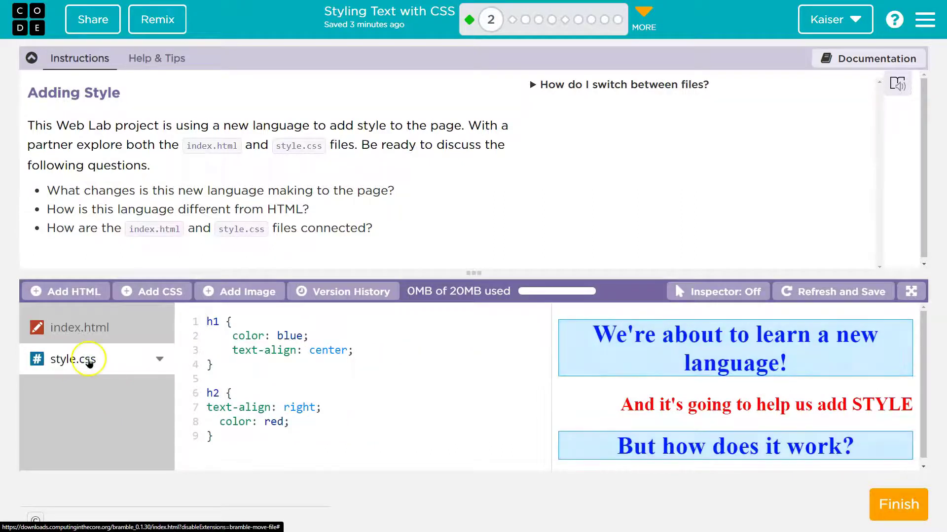
{"action": "left_click", "coordinate": [90, 331]}
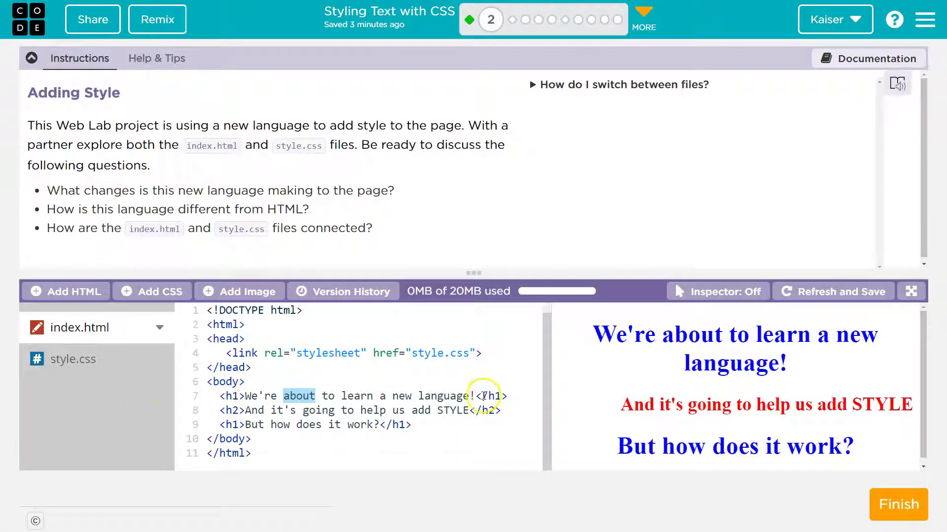
Select the stylesheet link line in the head of index.html
{"action": "left_click_drag", "start_coordinate": [499, 359], "coordinate": [95, 360]}
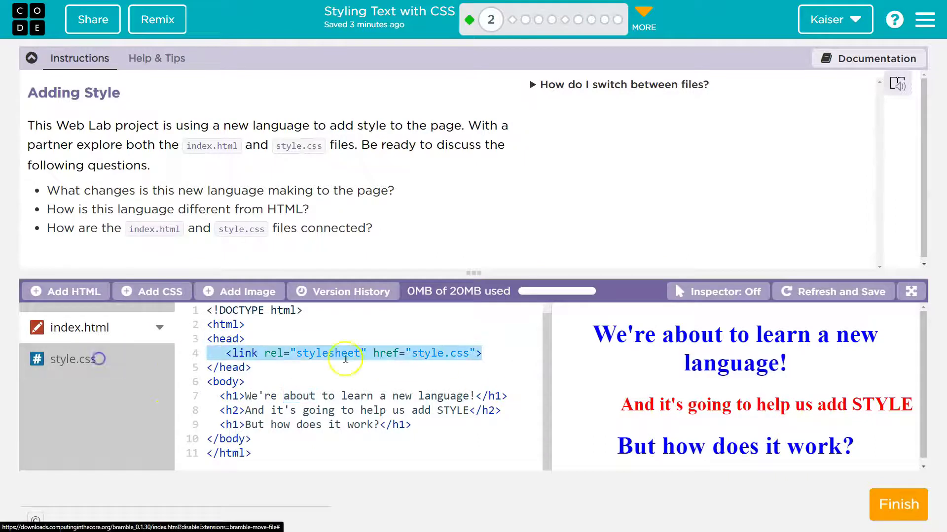
{"action": "left_click", "coordinate": [256, 364]}
{"action": "left_click", "coordinate": [227, 354]}
{"action": "key", "text": "shift+End"}
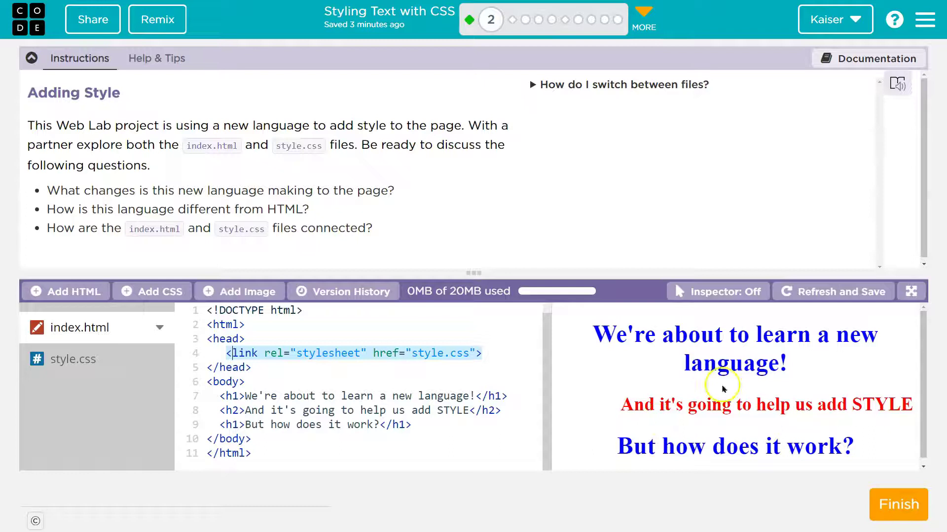
{"action": "left_click", "coordinate": [263, 361]}
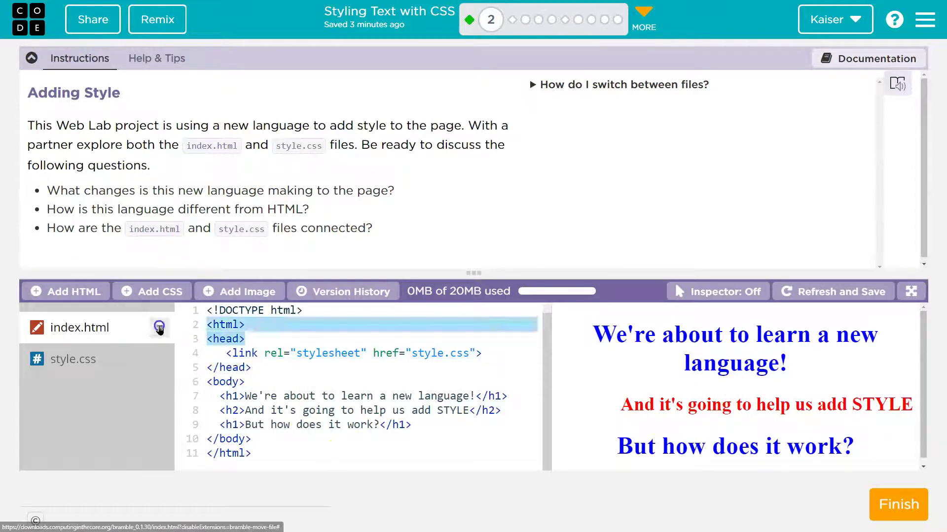
Point out the opening and closing head tags and the body section
{"action": "left_click", "coordinate": [227, 339]}
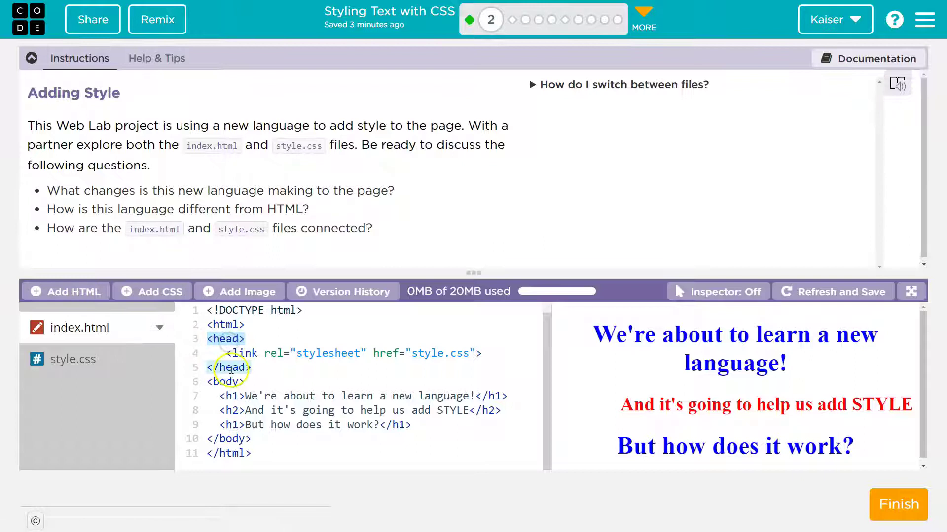
{"action": "double_click", "coordinate": [231, 367]}
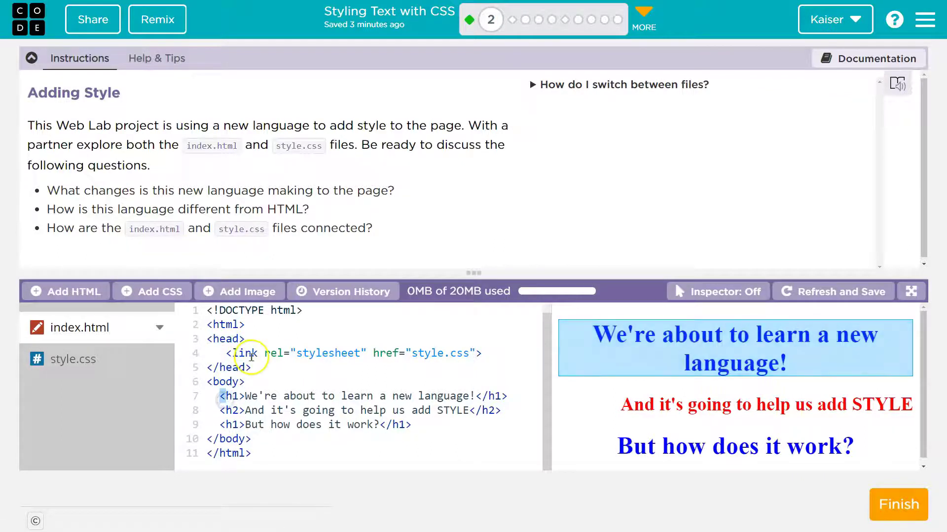
{"action": "left_click", "coordinate": [226, 341]}
{"action": "left_click", "coordinate": [223, 381]}
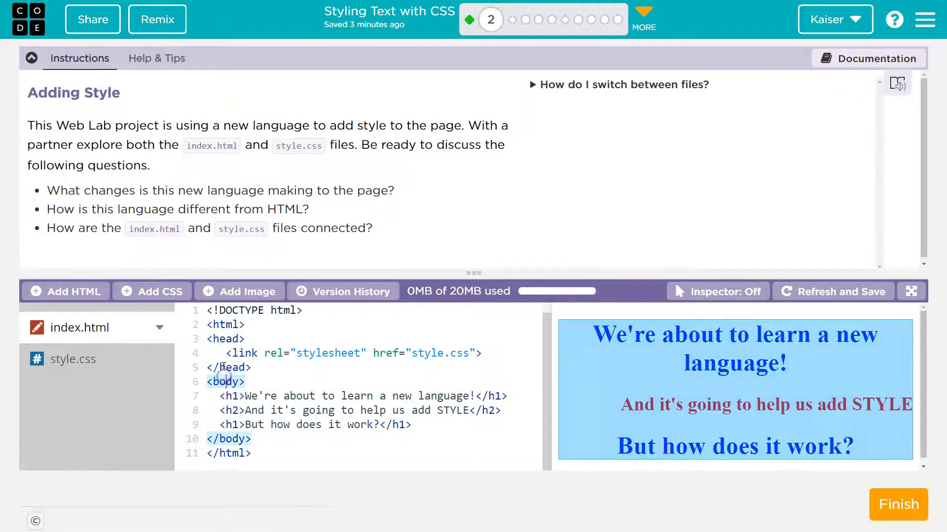
Highlight 'stylesheet', the href attribute and the 'style.css' file name in the link tag
{"action": "left_click", "coordinate": [224, 351]}
{"action": "key", "text": "shift+End"}
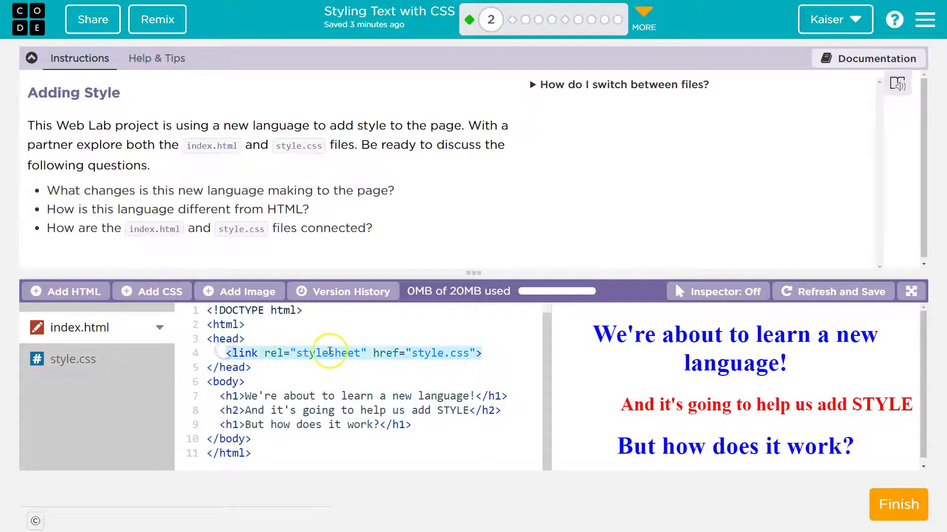
{"action": "double_click", "coordinate": [323, 355]}
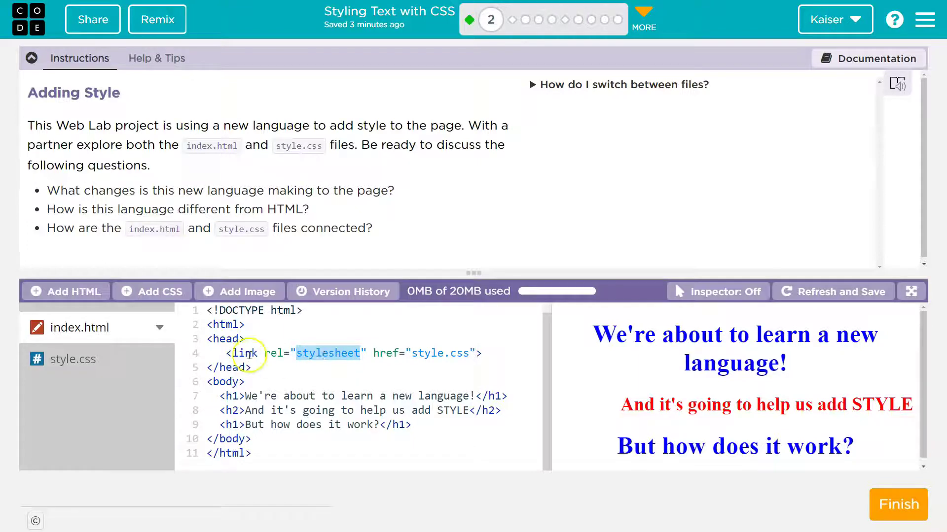
{"action": "double_click", "coordinate": [385, 355]}
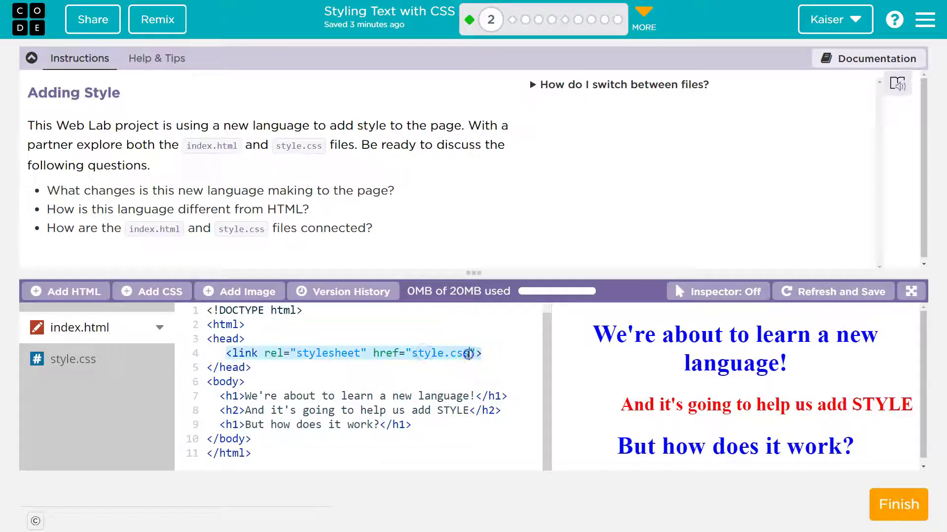
{"action": "left_click_drag", "start_coordinate": [469, 354], "coordinate": [412, 358]}
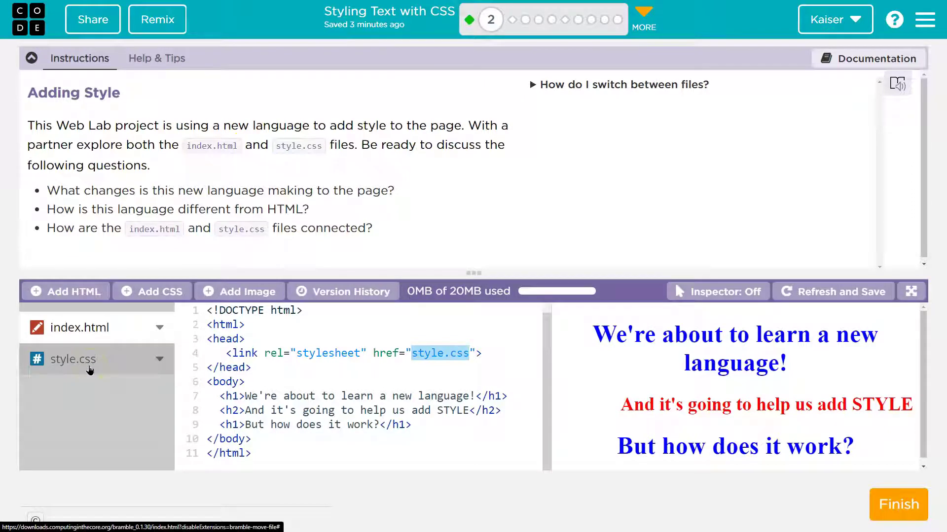
Open style.css and select the h1 rule's colour value 'blue'
{"action": "left_click", "coordinate": [66, 359]}
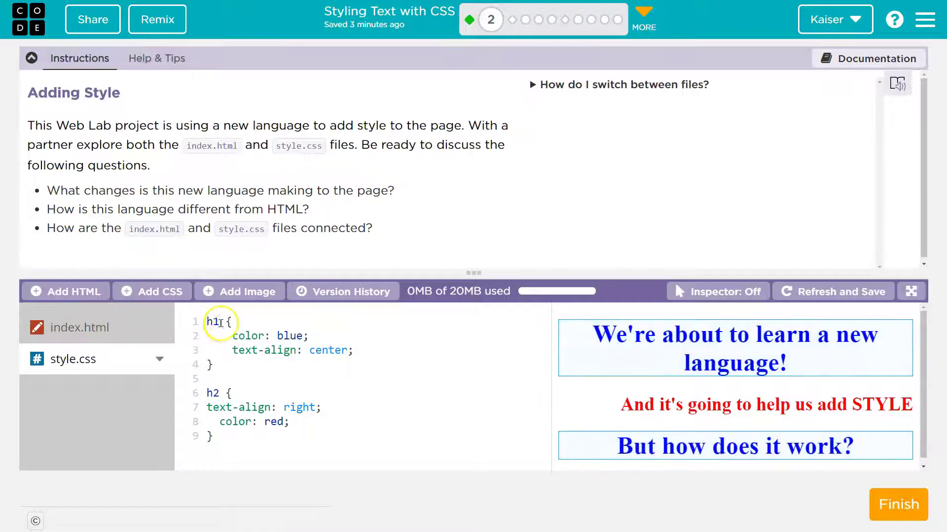
{"action": "left_click_drag", "start_coordinate": [220, 322], "coordinate": [196, 323]}
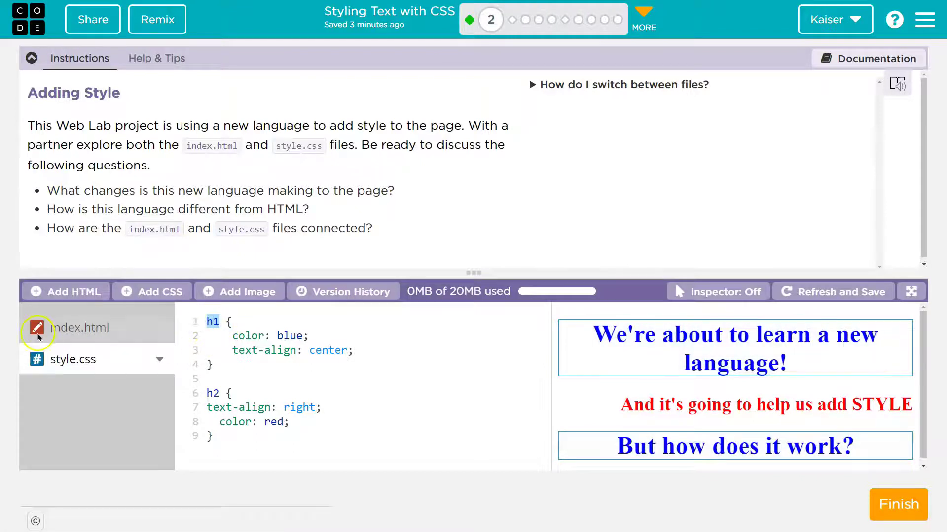
{"action": "left_click", "coordinate": [298, 335]}
{"action": "double_click", "coordinate": [296, 335]}
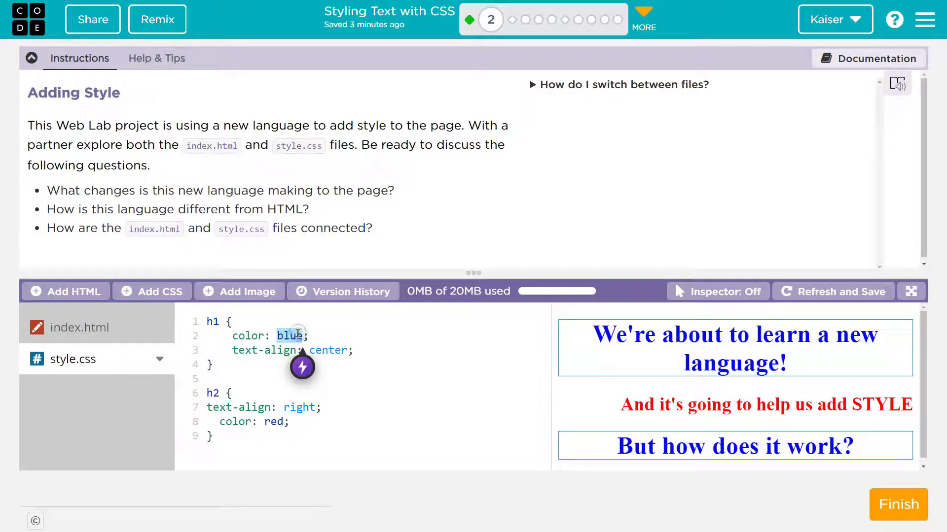
Pick the pinkish red #f71452 in the colour chooser, then close it
{"action": "left_click", "coordinate": [302, 356]}
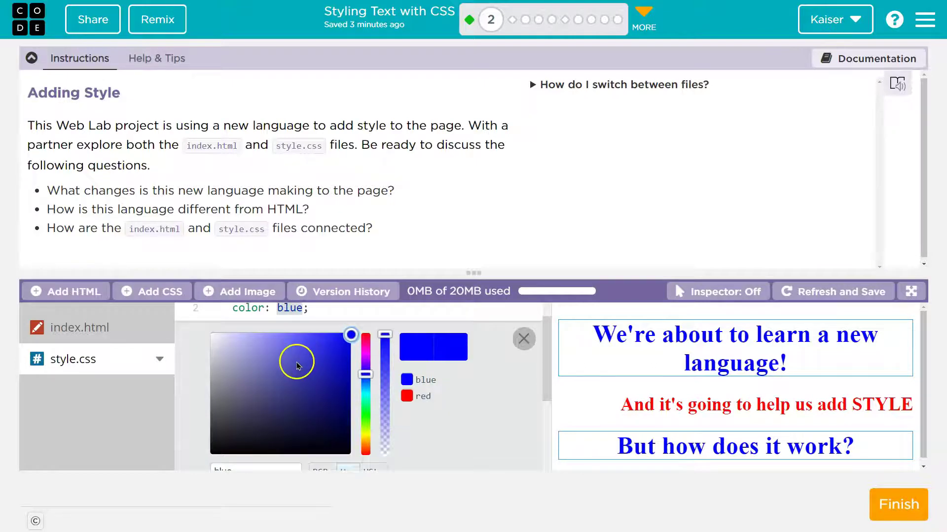
{"action": "scroll", "coordinate": [357, 458], "scroll_direction": "up", "scroll_amount": 1}
{"action": "left_click_drag", "start_coordinate": [362, 449], "coordinate": [365, 425]}
{"action": "left_click", "coordinate": [326, 364]}
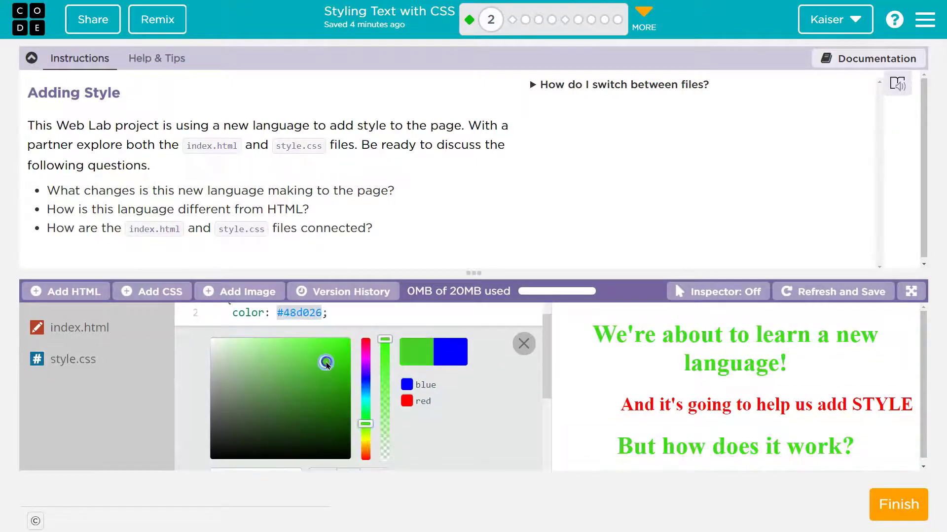
{"action": "mouse_move", "coordinate": [326, 364]}
{"action": "left_mouse_down"}
{"action": "mouse_move", "coordinate": [339, 344]}
{"action": "mouse_move", "coordinate": [363, 345]}
{"action": "left_mouse_up"}
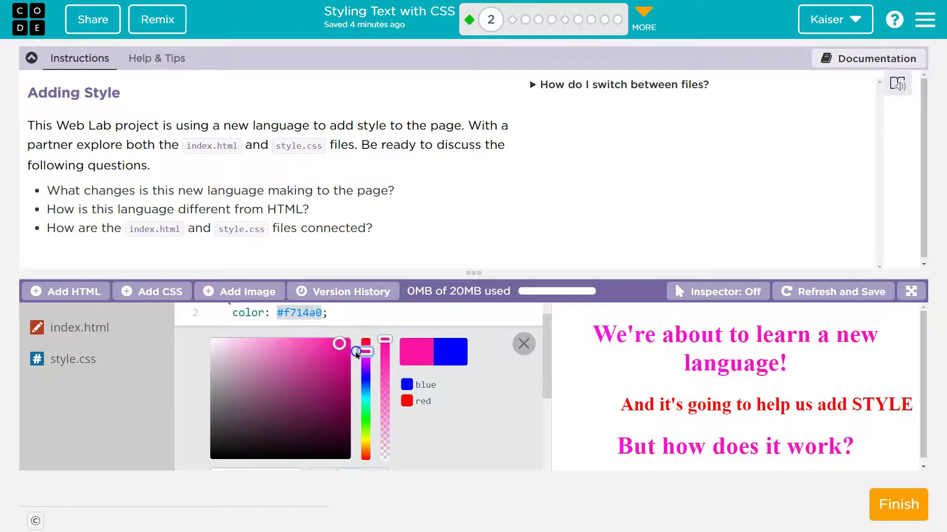
{"action": "left_click", "coordinate": [524, 344]}
{"action": "left_click", "coordinate": [305, 338]}
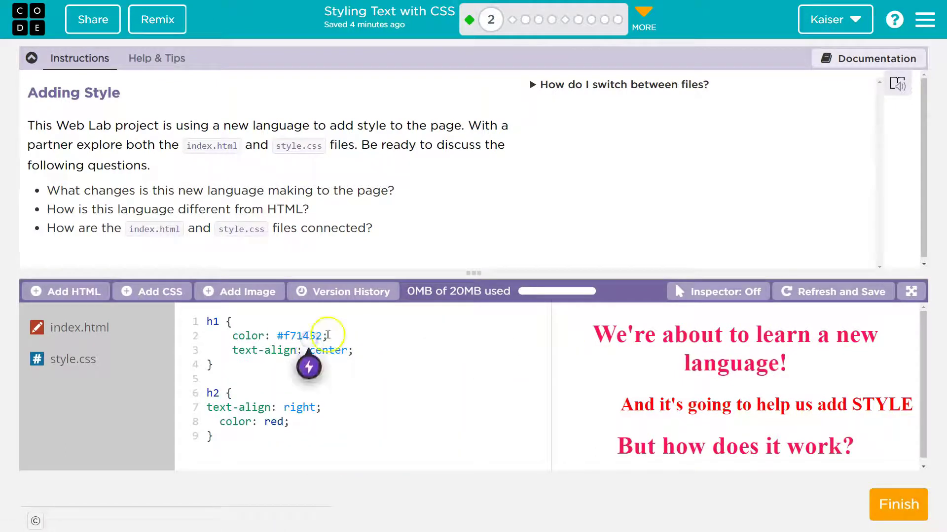
Replace the #f71452 hex value with 'hotpink' from the autocomplete list
{"action": "mouse_move", "coordinate": [327, 337]}
{"action": "left_mouse_down"}
{"action": "mouse_move", "coordinate": [273, 338]}
{"action": "mouse_move", "coordinate": [282, 337]}
{"action": "left_mouse_up"}
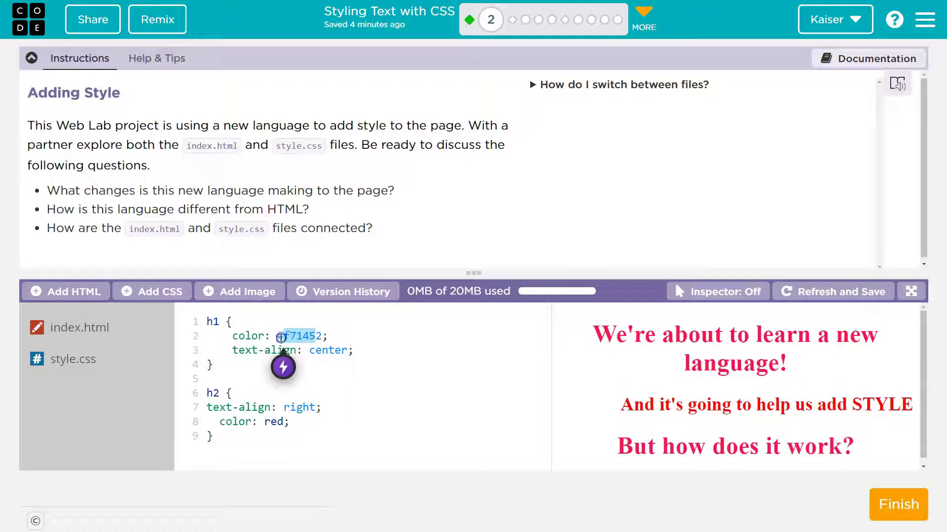
{"action": "left_click", "coordinate": [287, 337]}
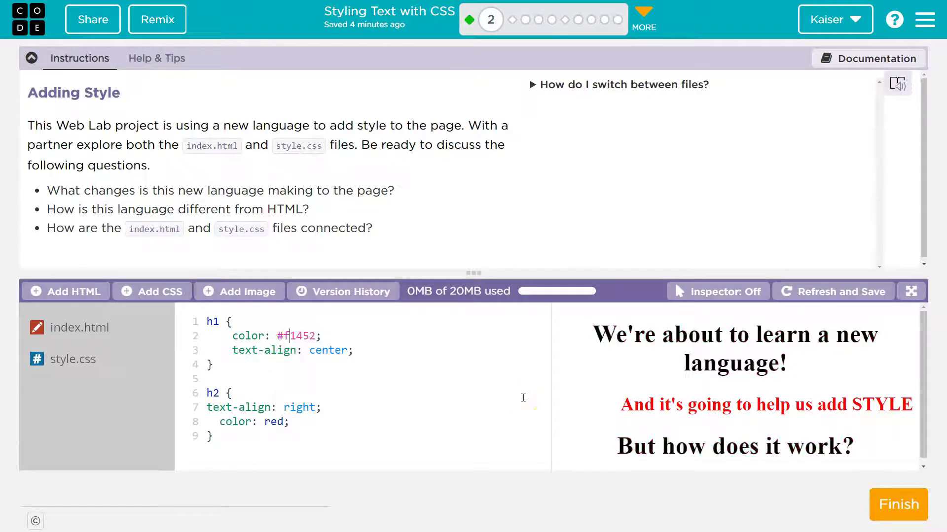
{"action": "key", "text": "Delete"}
{"action": "key", "text": "Delete"}
{"action": "key", "text": "Delete"}
{"action": "type", "text": "000"}
{"action": "type", "text": "0"}
{"action": "key", "text": "BackSpace"}
{"action": "key", "text": "BackSpace"}
{"action": "key", "text": "BackSpace"}
{"action": "key", "text": "BackSpace"}
{"action": "key", "text": "BackSpace"}
{"action": "type", "text": "pi"}
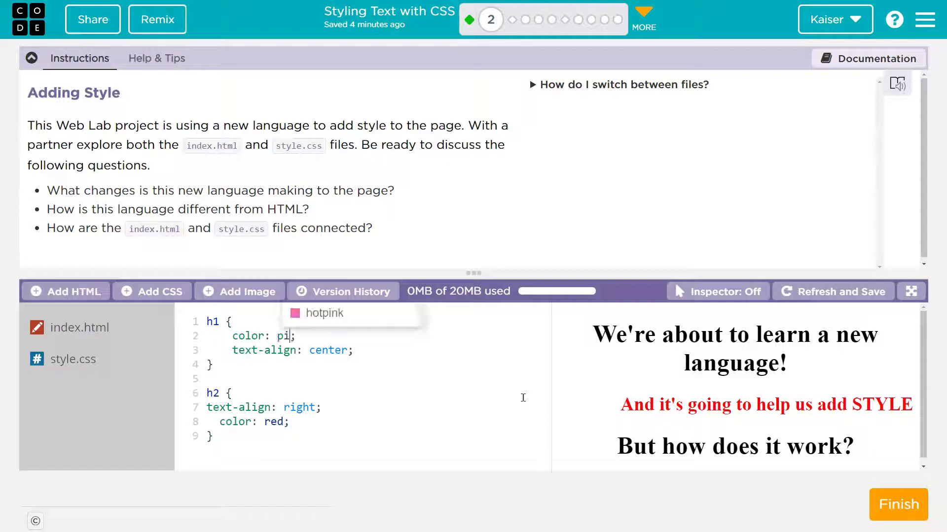
{"action": "type", "text": "nk"}
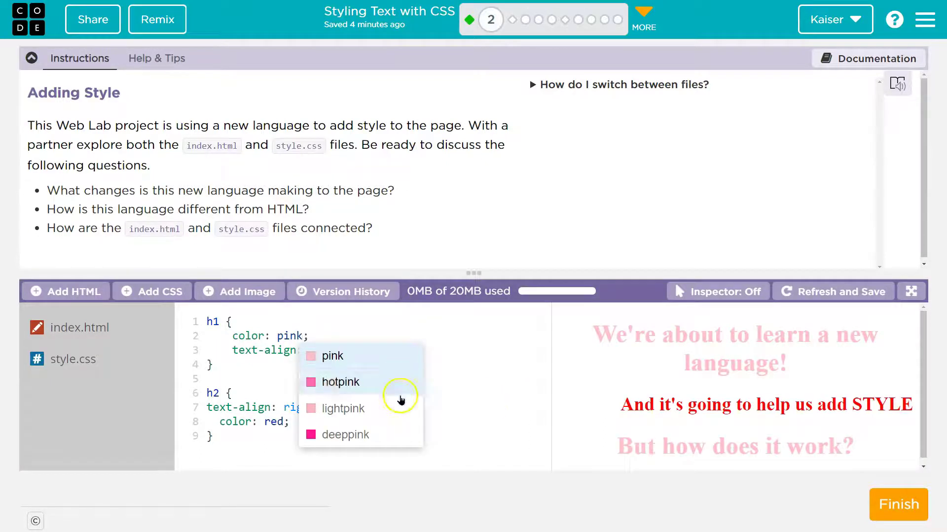
{"action": "left_click", "coordinate": [340, 386]}
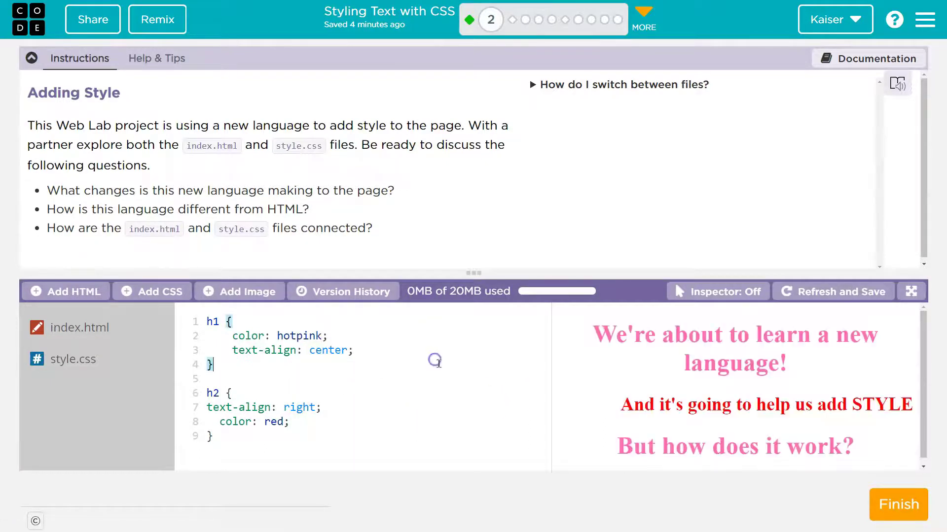
{"action": "double_click", "coordinate": [212, 321]}
{"action": "left_click", "coordinate": [111, 327]}
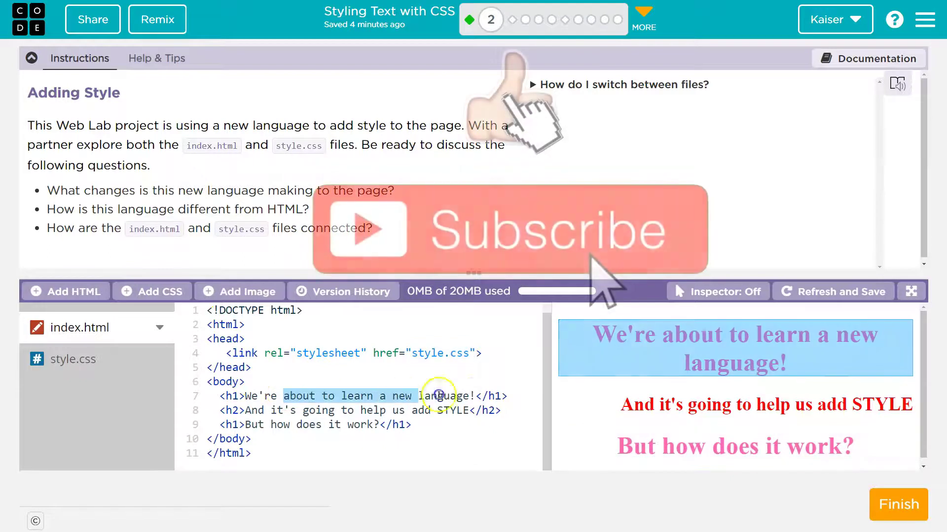
{"action": "left_click_drag", "start_coordinate": [283, 396], "coordinate": [507, 395]}
{"action": "left_click", "coordinate": [519, 397]}
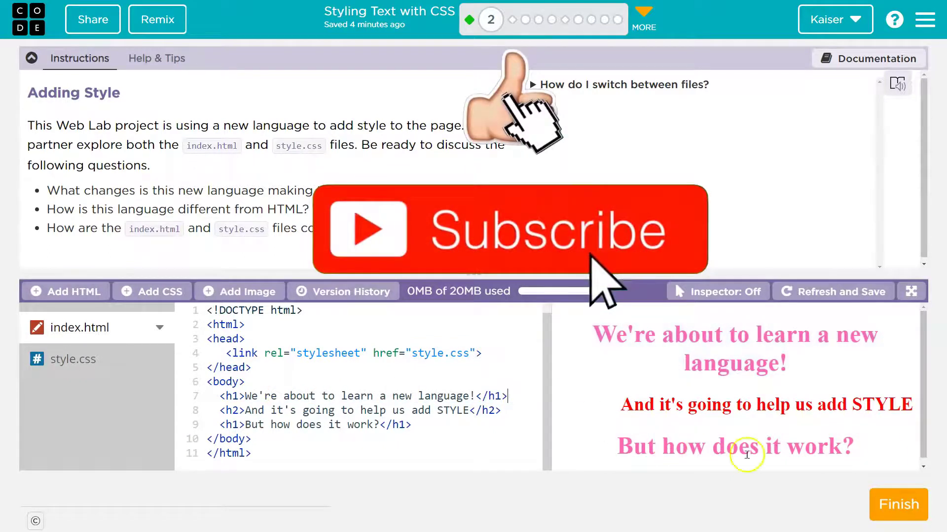
{"action": "left_click", "coordinate": [473, 428]}
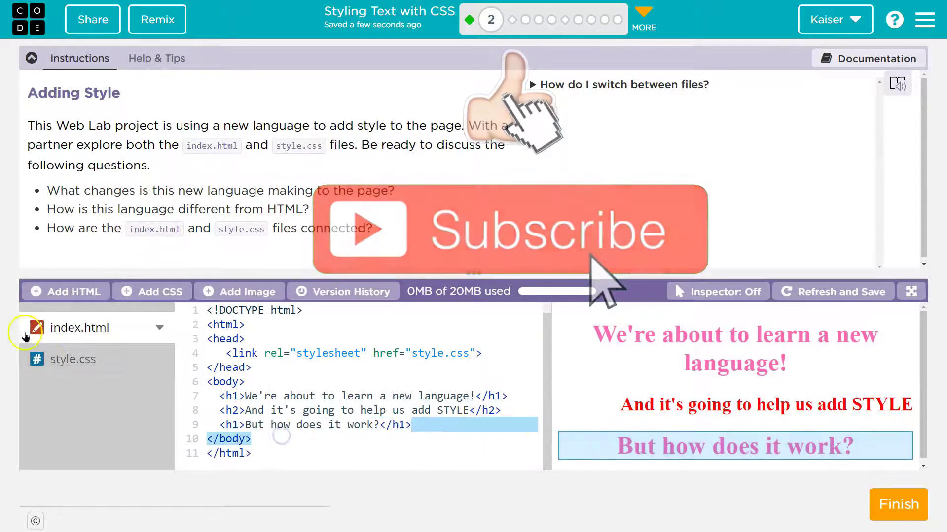
{"action": "left_click", "coordinate": [65, 361]}
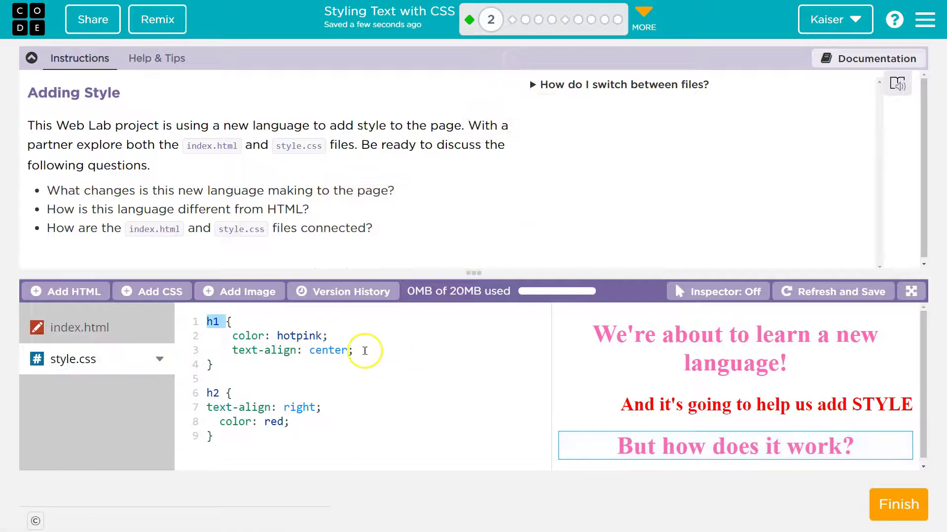